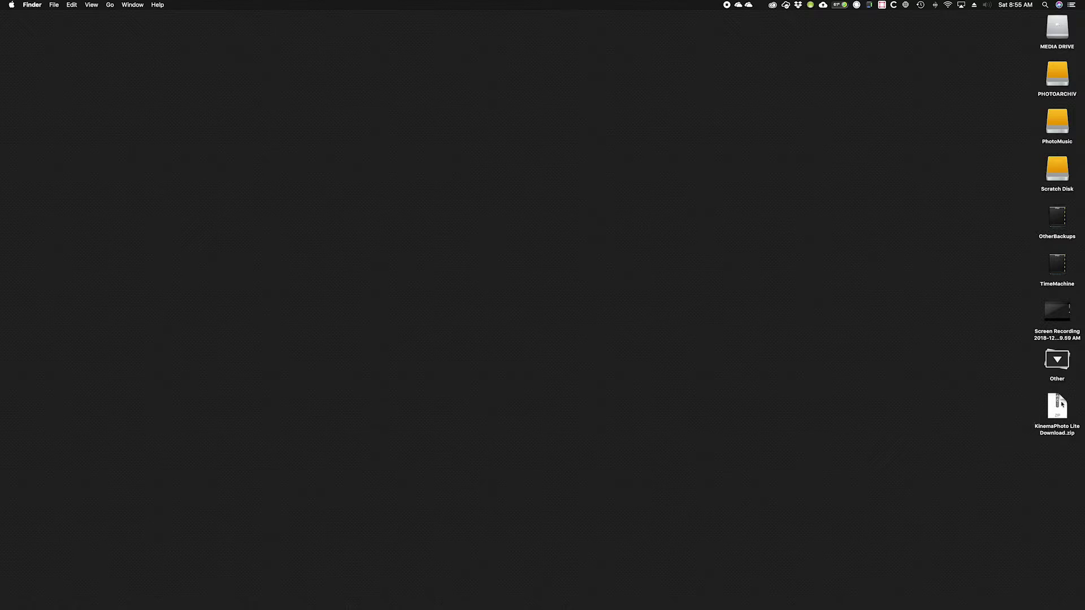
Extract KinemaPhoto Lite Download.zip on the desktop and open the extracted folder
double_click(1061, 405)
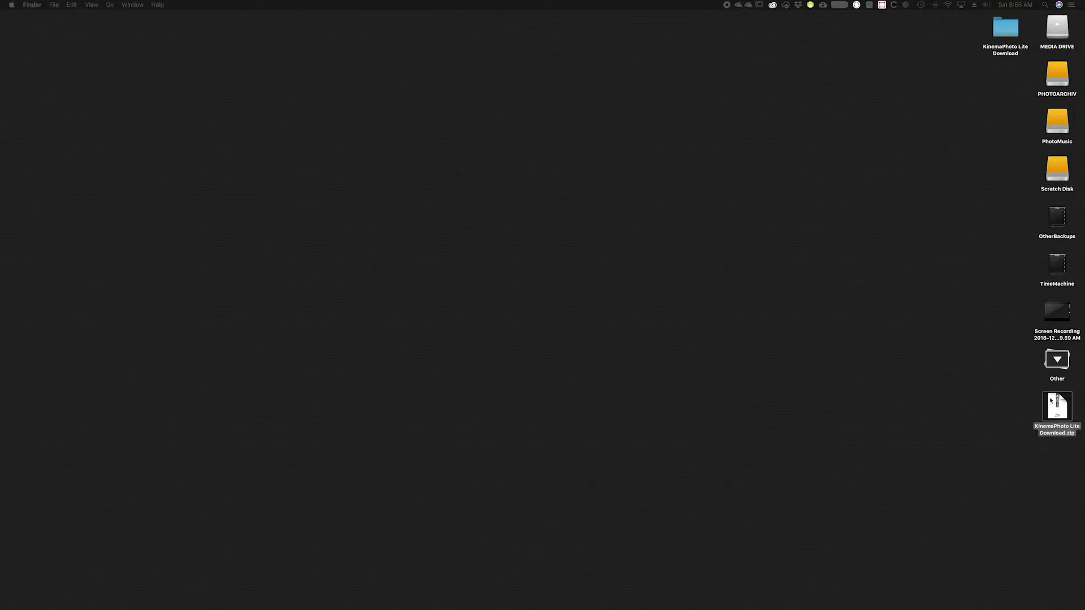
double_click(1004, 32)
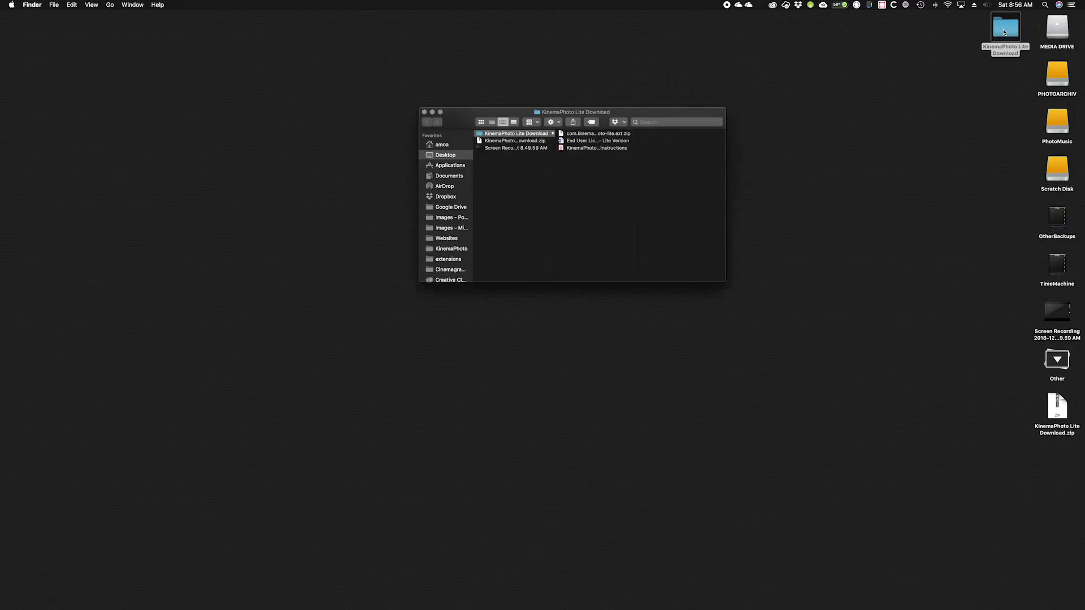
left_click_drag(477, 120, 615, 105)
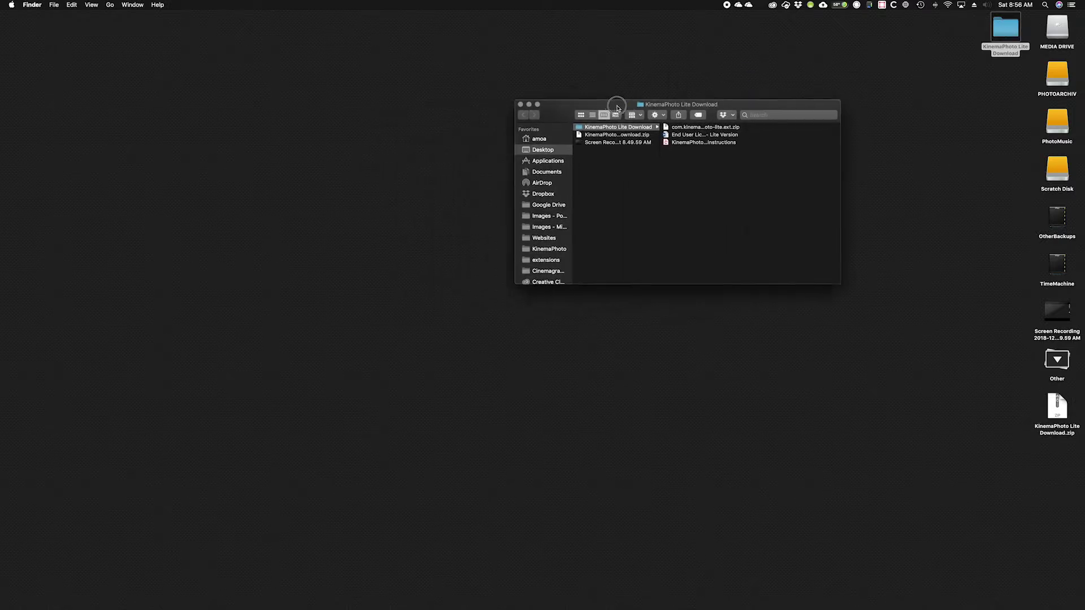
Open the KinemaPhoto Manual Installation Instructions PDF and highlight the Mac OS X extensions folder path
left_click(686, 127)
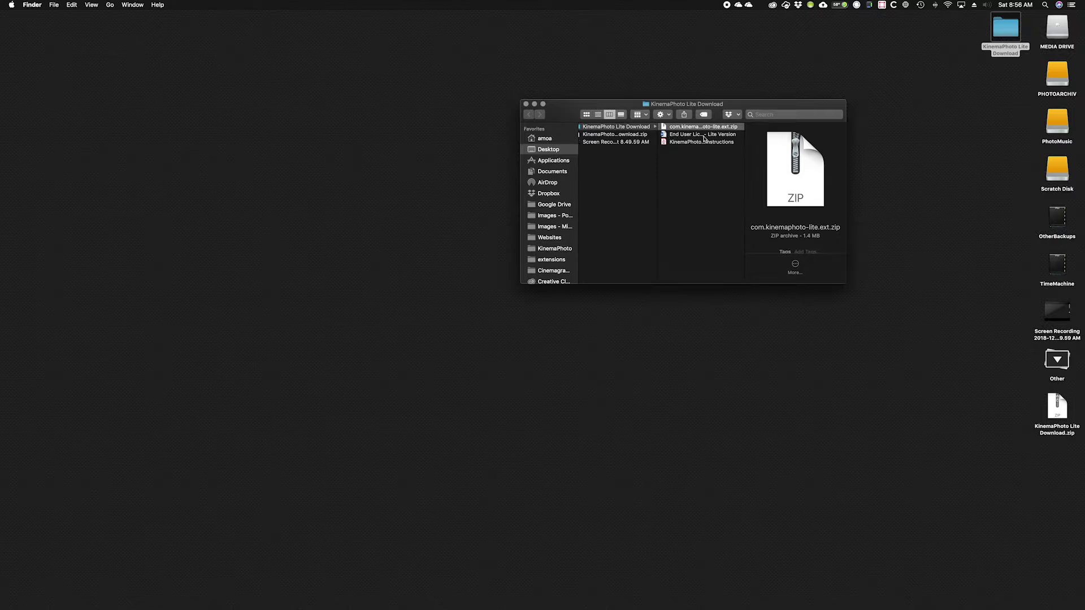
left_click(664, 143)
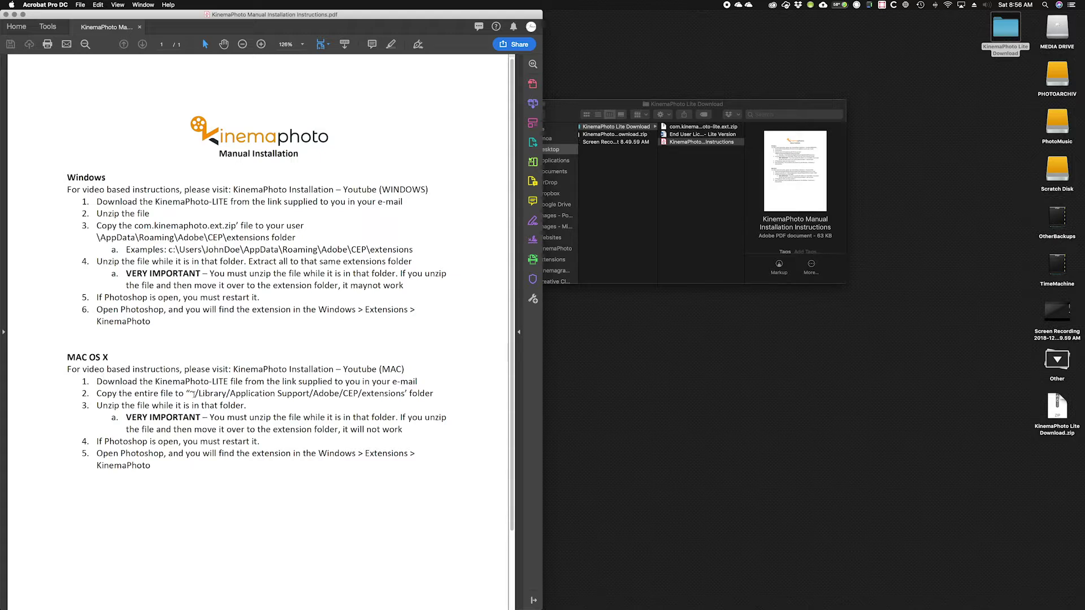
left_click_drag(192, 393, 406, 397)
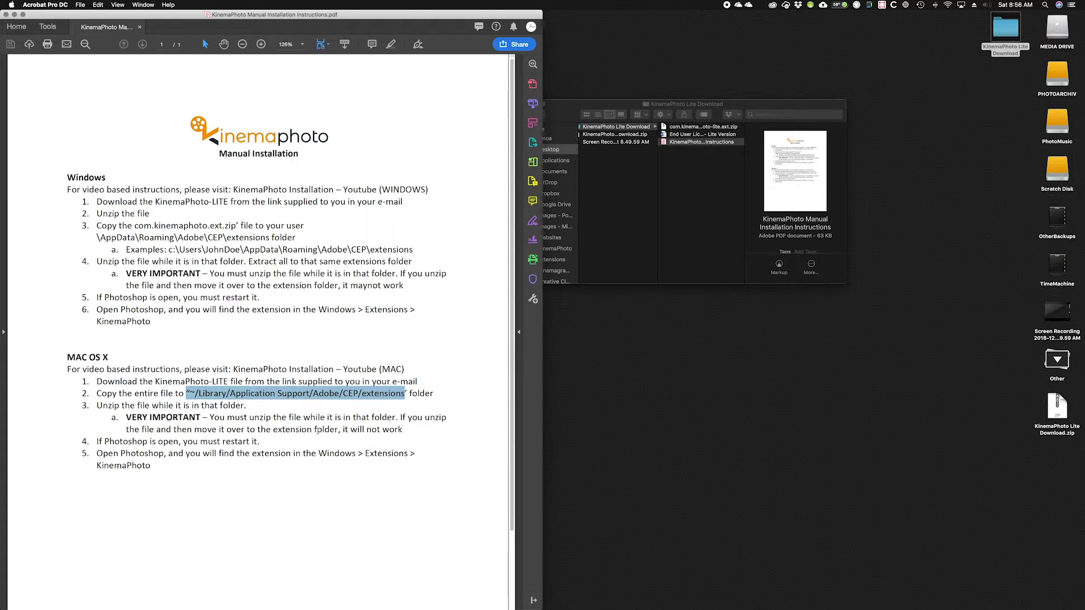
Switch to Finder and go to the folder /Library/Application Support/Adobe/CEP/extensions
left_click(622, 213)
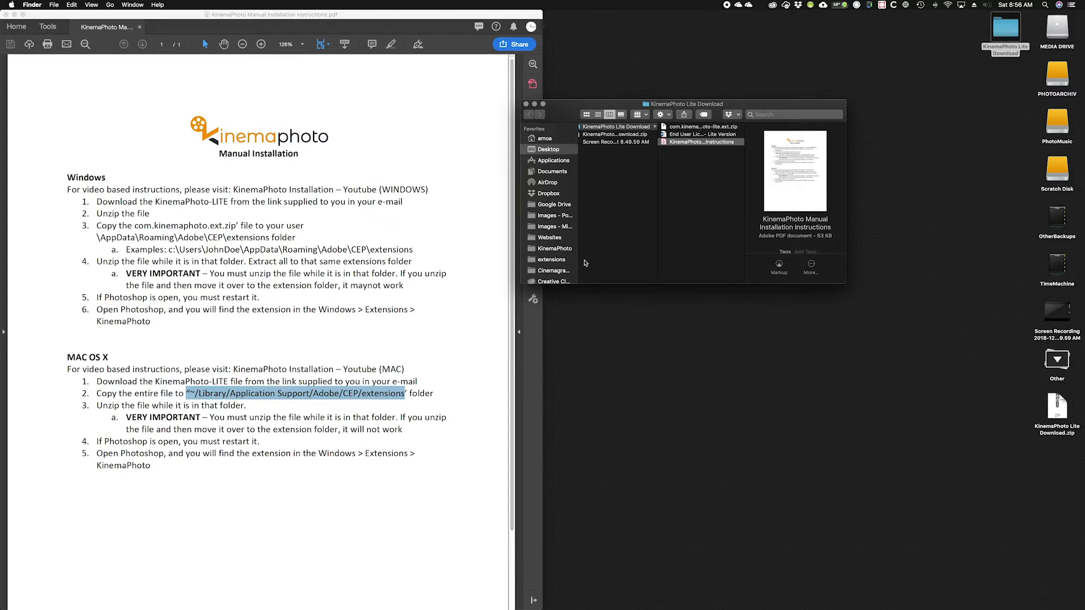
left_click(111, 4)
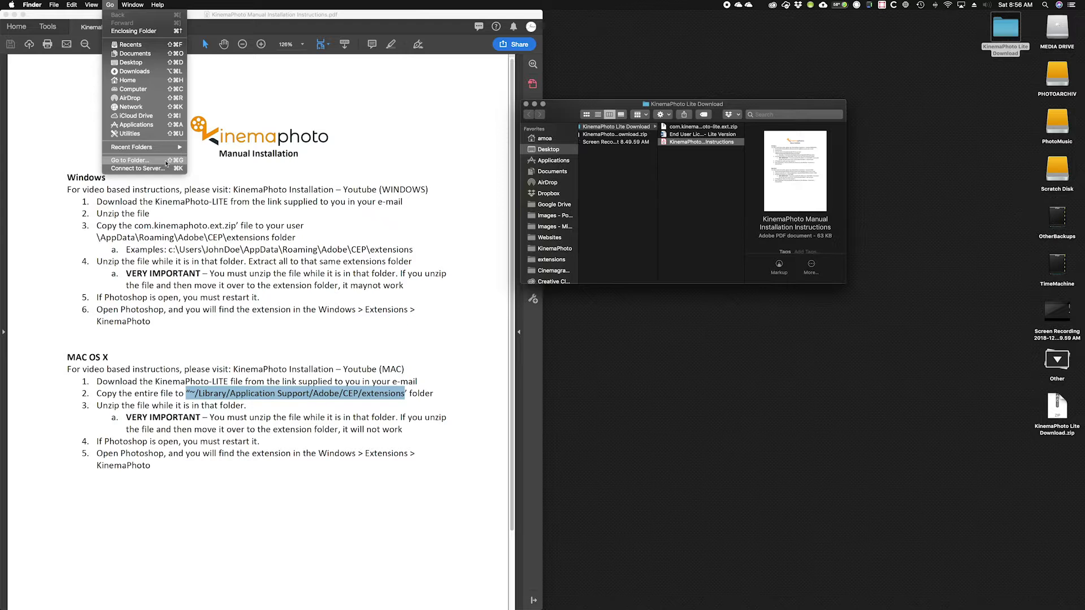
left_click(609, 189)
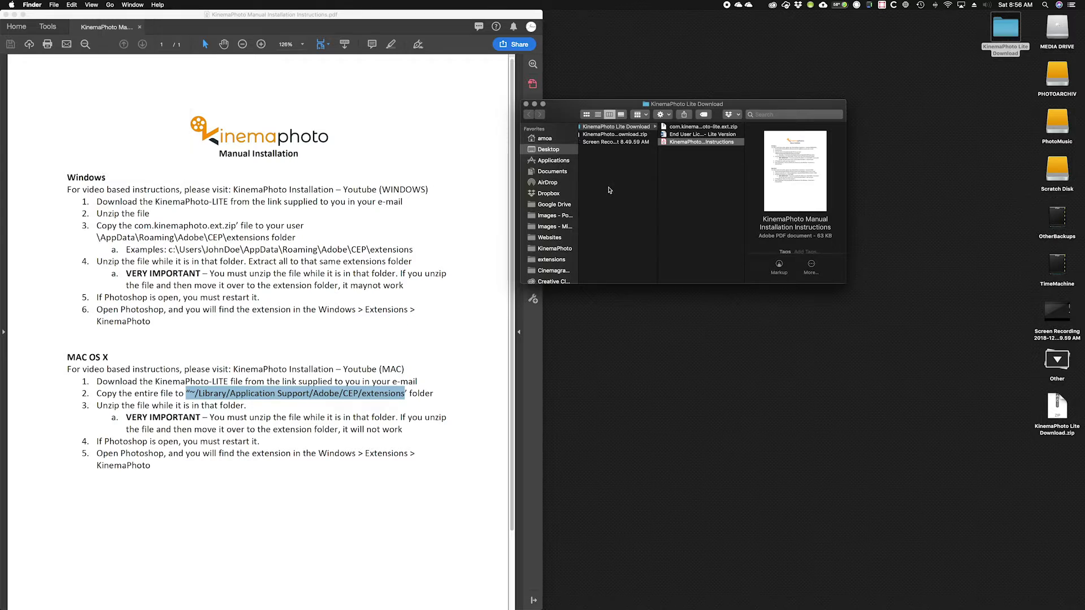
key("super+shift+g")
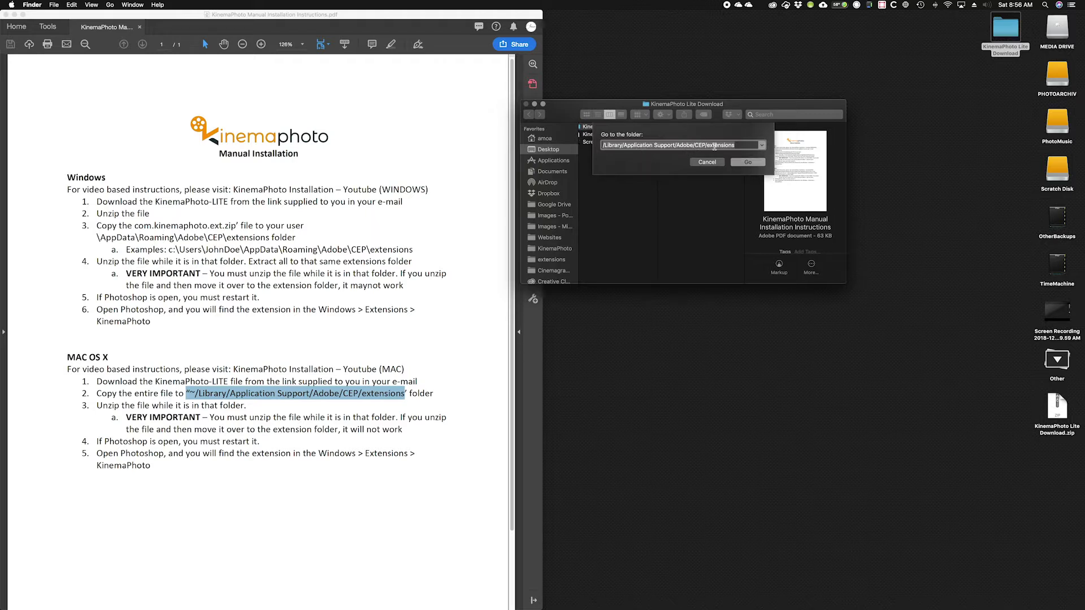
left_click(749, 164)
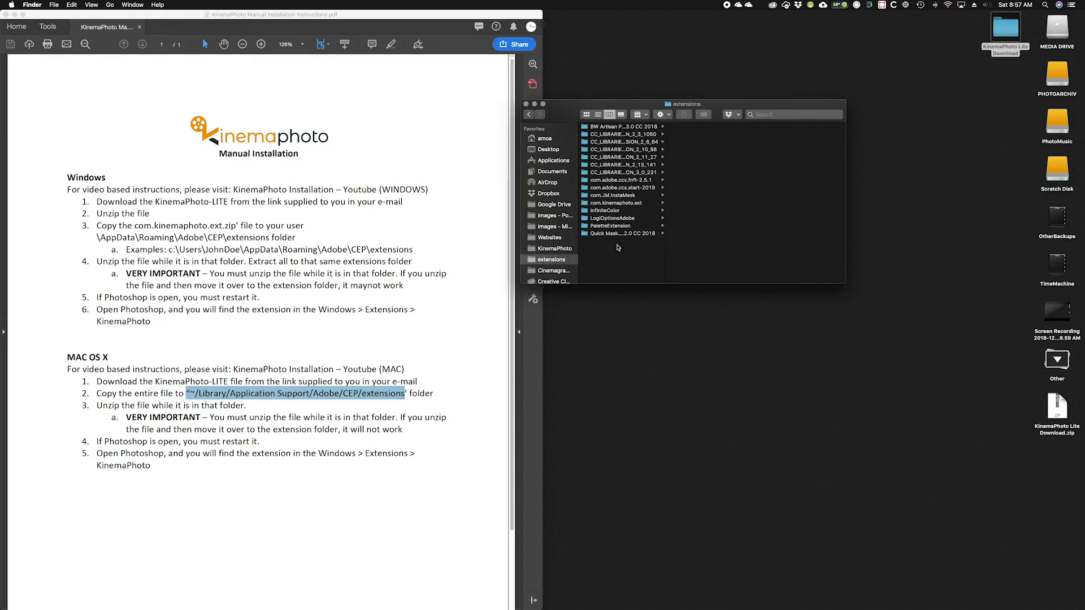
Move com.kinemaphoto-lite.ext.zip from the KinemaPhoto Lite Download folder into the extensions folder, authorizing with the account password
double_click(1008, 34)
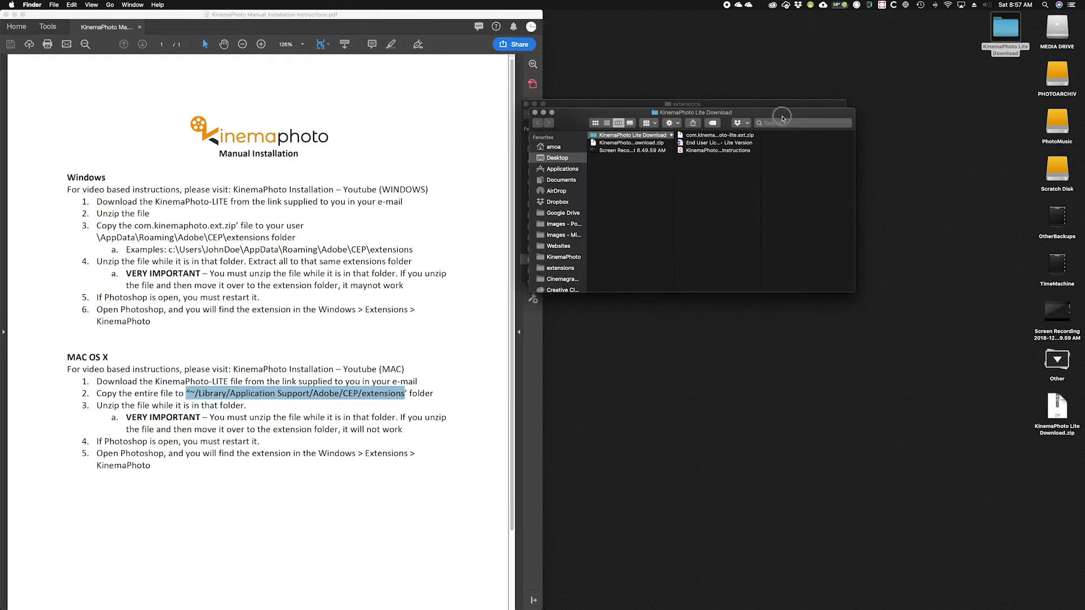
left_click_drag(776, 118, 616, 275)
left_click(822, 363)
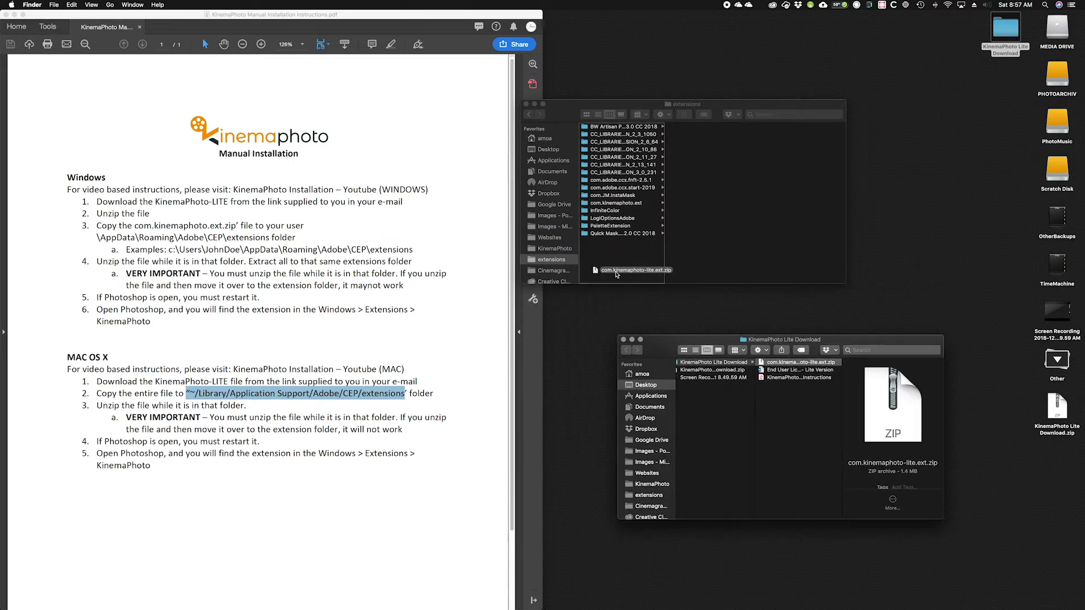
left_click(551, 195)
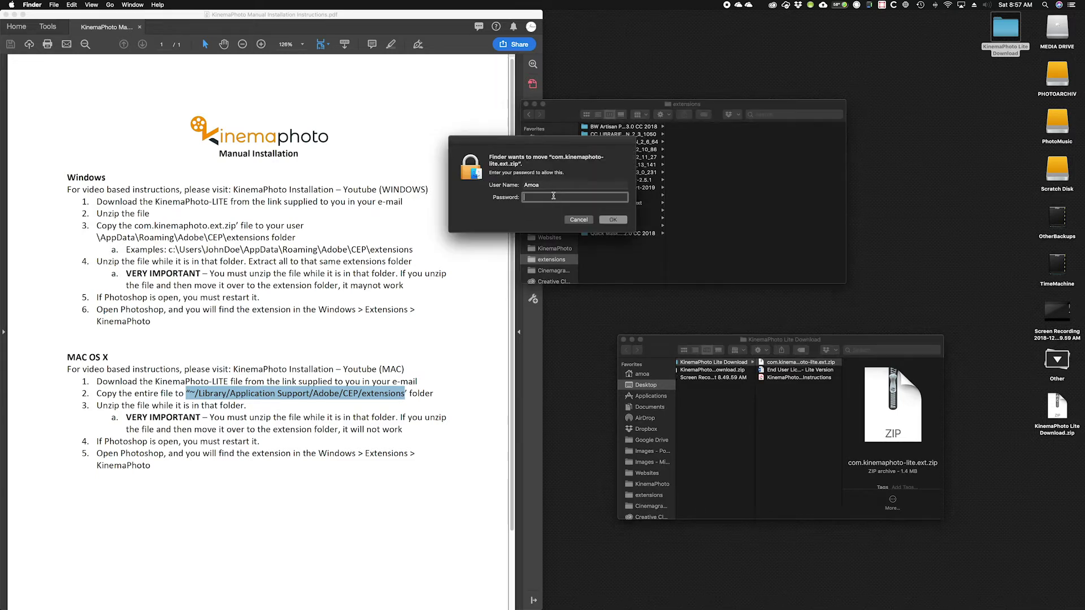
type("********")
key("Return")
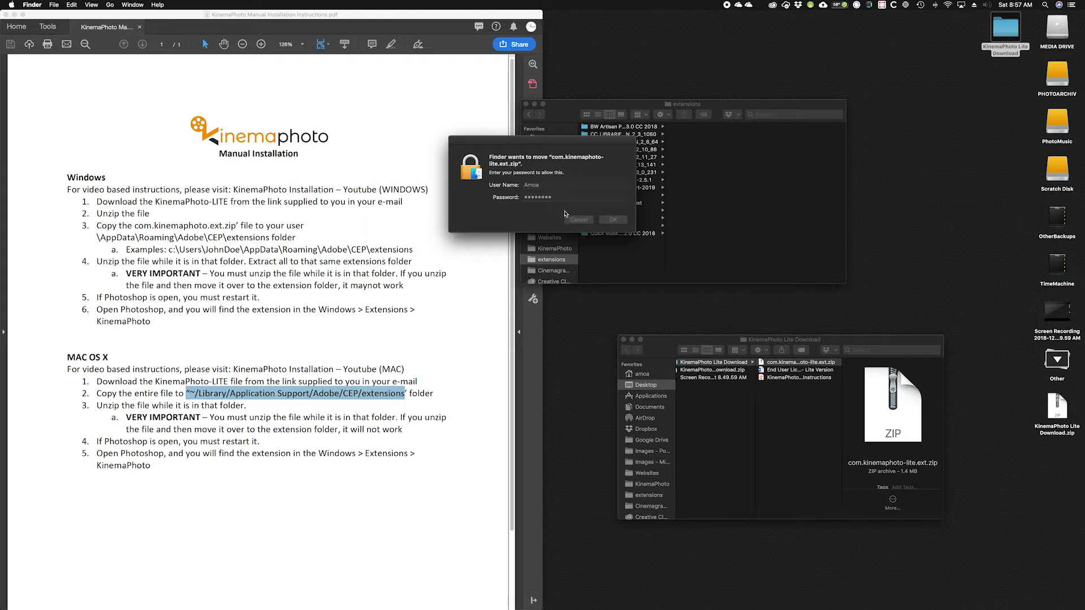
type("********")
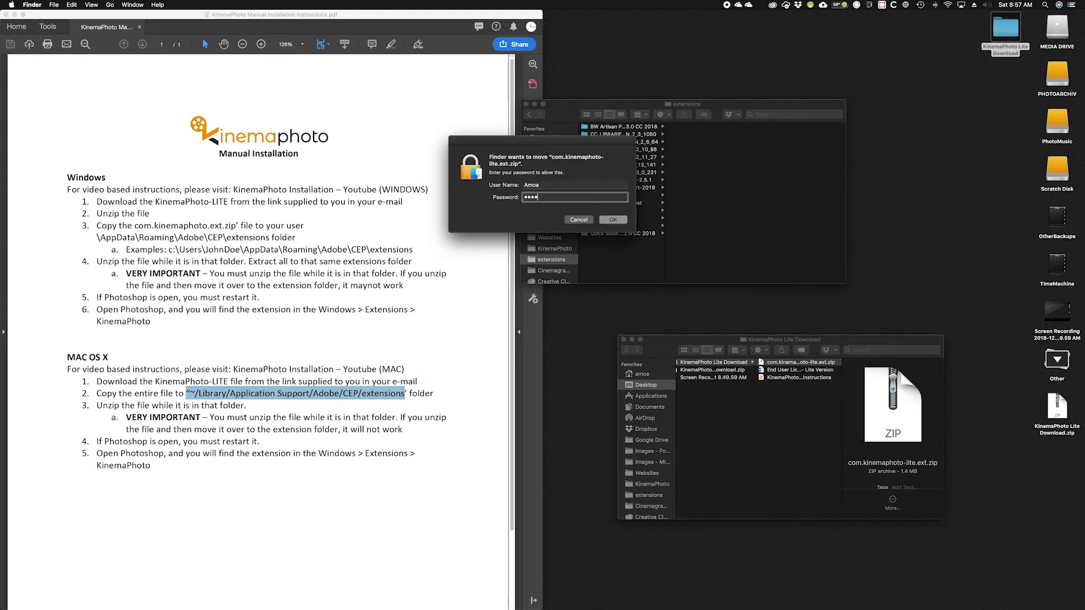
key("Return")
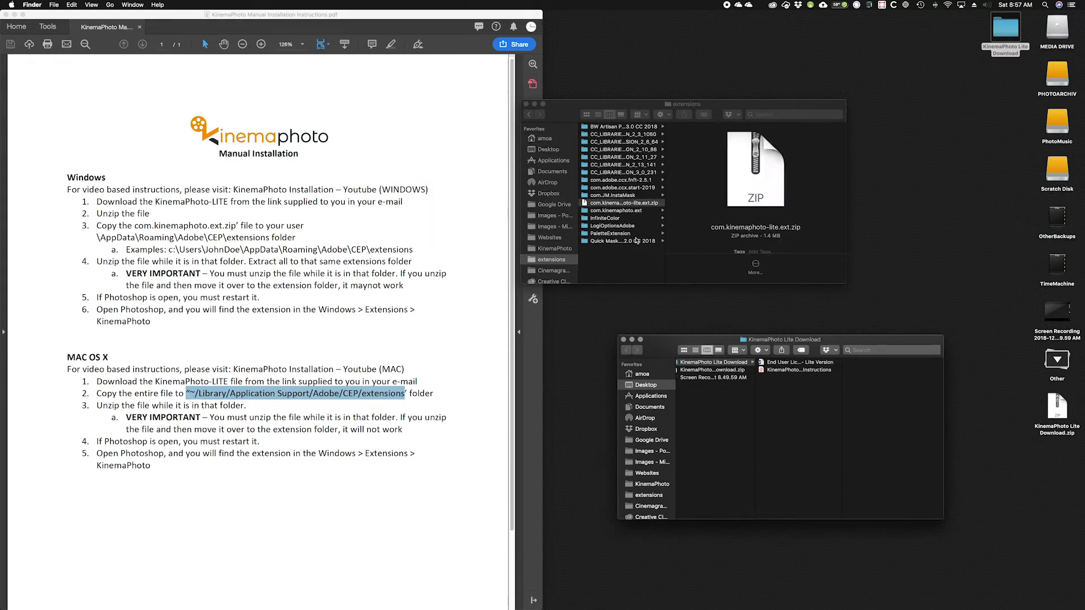
Unzip com.kinemaphoto-lite.ext.zip and move the extracted folder from Downloads into the extensions folder, authorizing with the account password
double_click(585, 203)
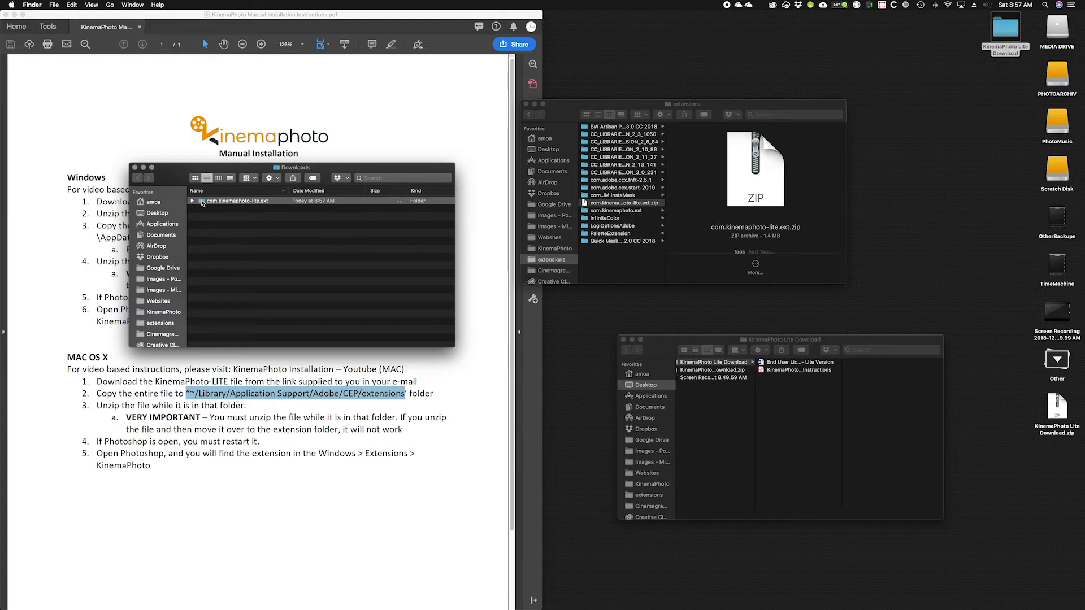
left_click_drag(204, 203, 650, 266)
left_click(563, 198)
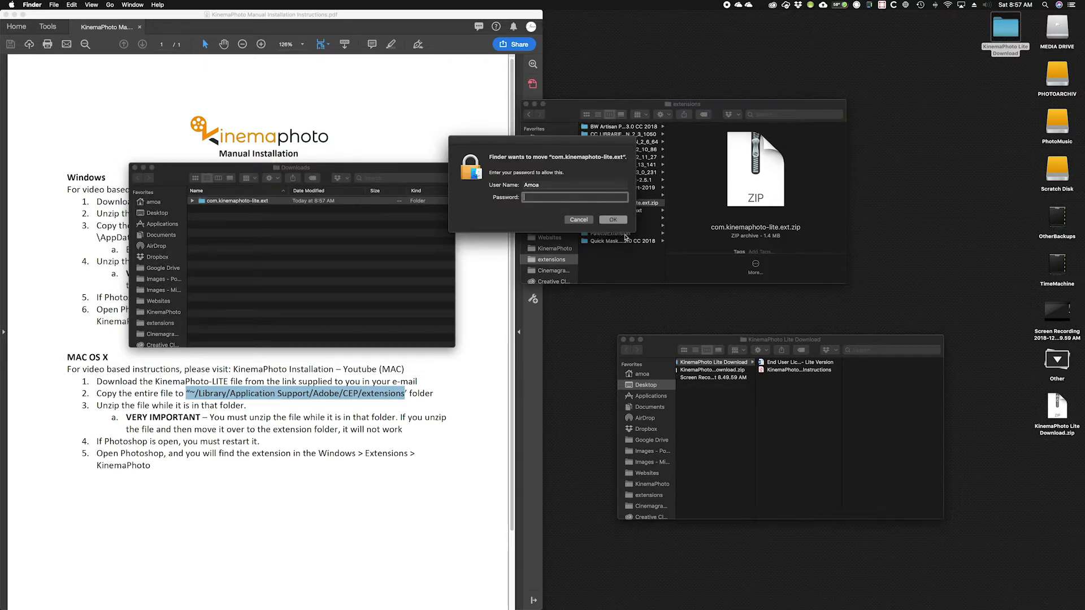
type("********")
key("Return")
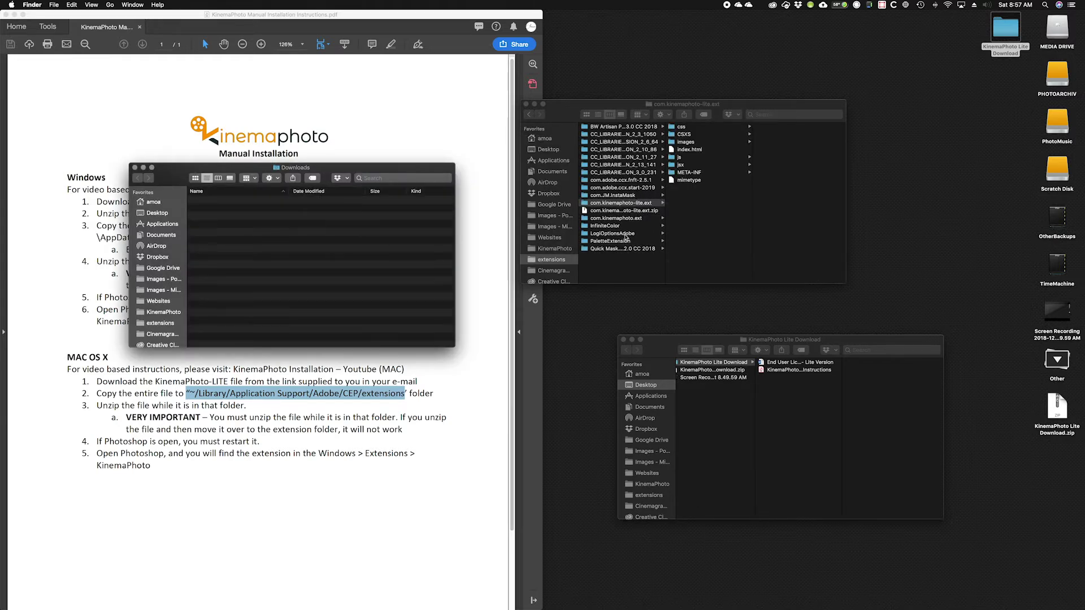
Move com.kinemaphoto-lite.ext.zip from the extensions folder to the Trash, entering the account password, and close that folder's window
left_click(614, 212)
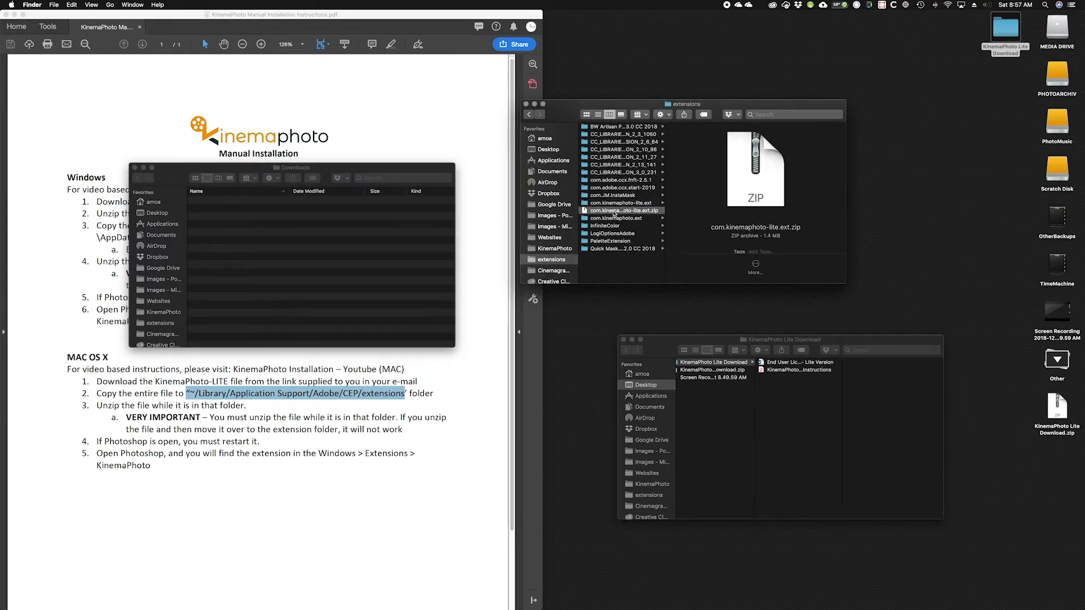
right_click(614, 212)
left_click(636, 237)
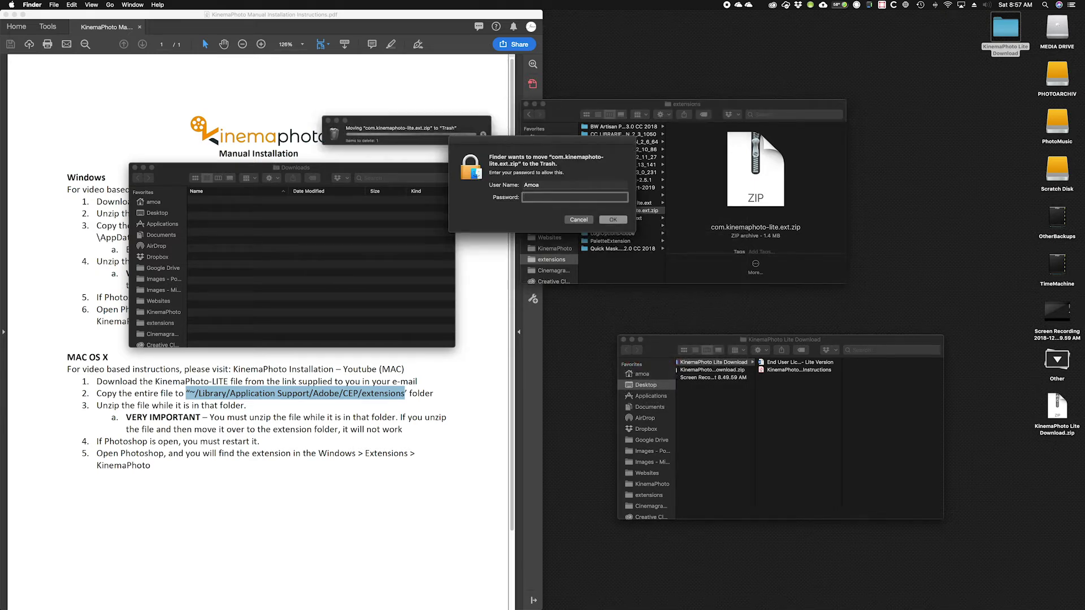
type("••••••••")
key("Return")
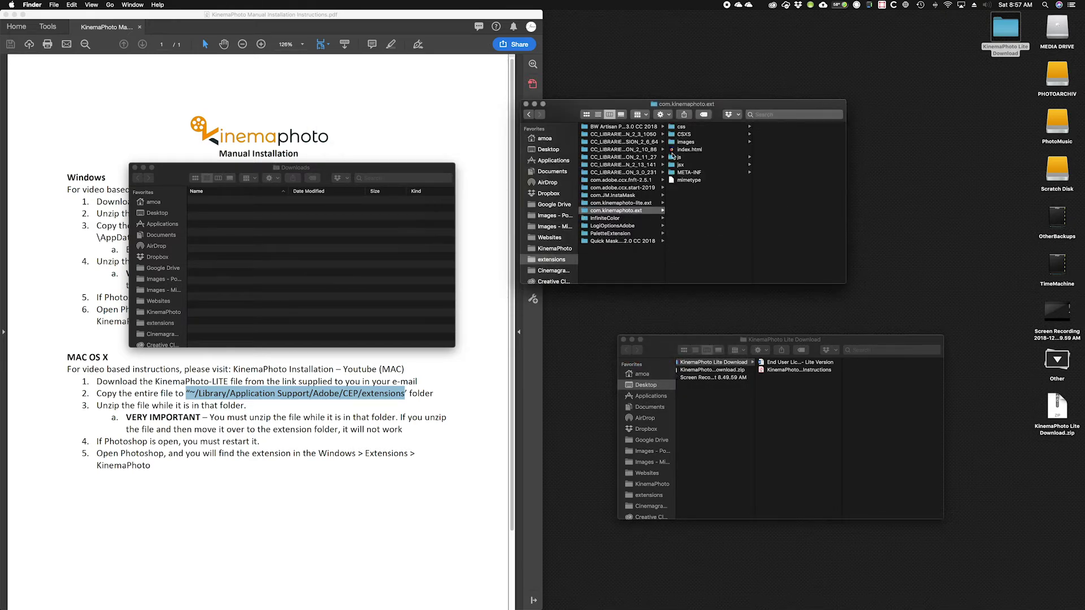
left_click(526, 104)
Switch to Adobe Photoshop CC 2019, quit it and launch it again
mouse_move(445, 591)
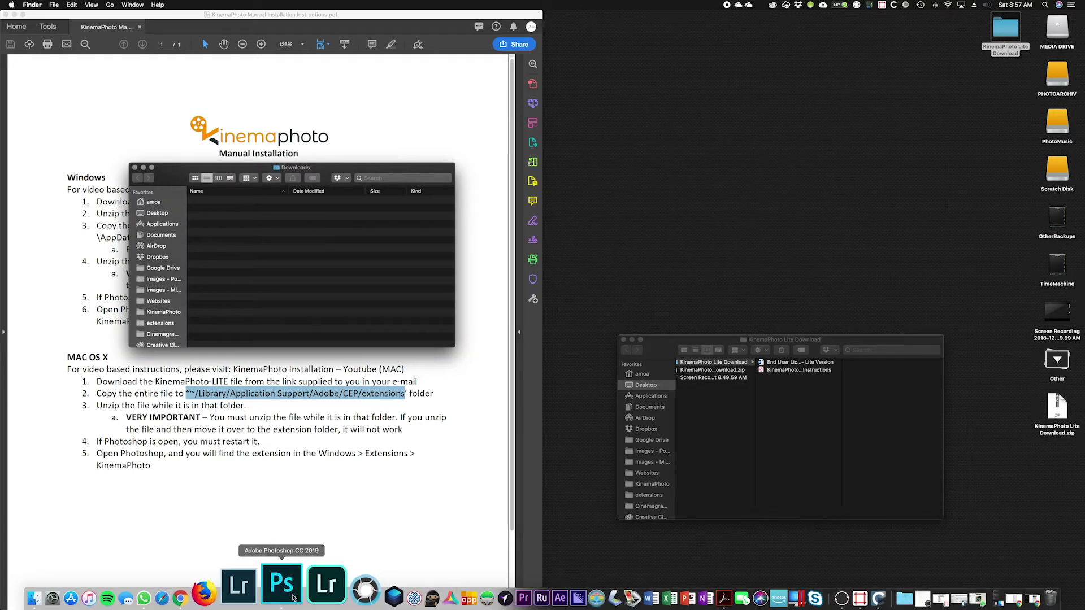
left_click(293, 598)
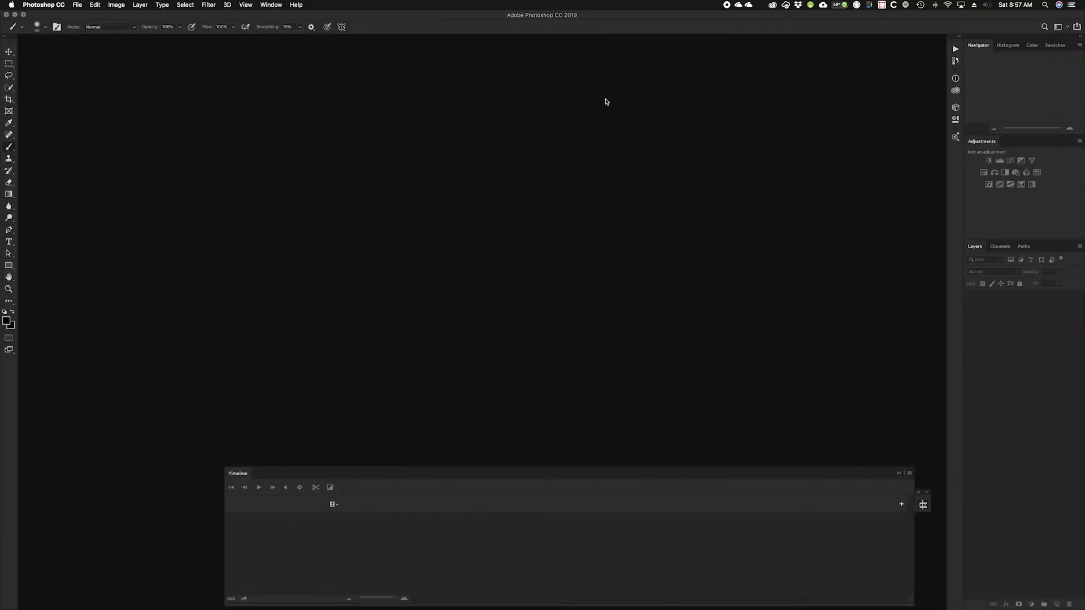
mouse_move(211, 597)
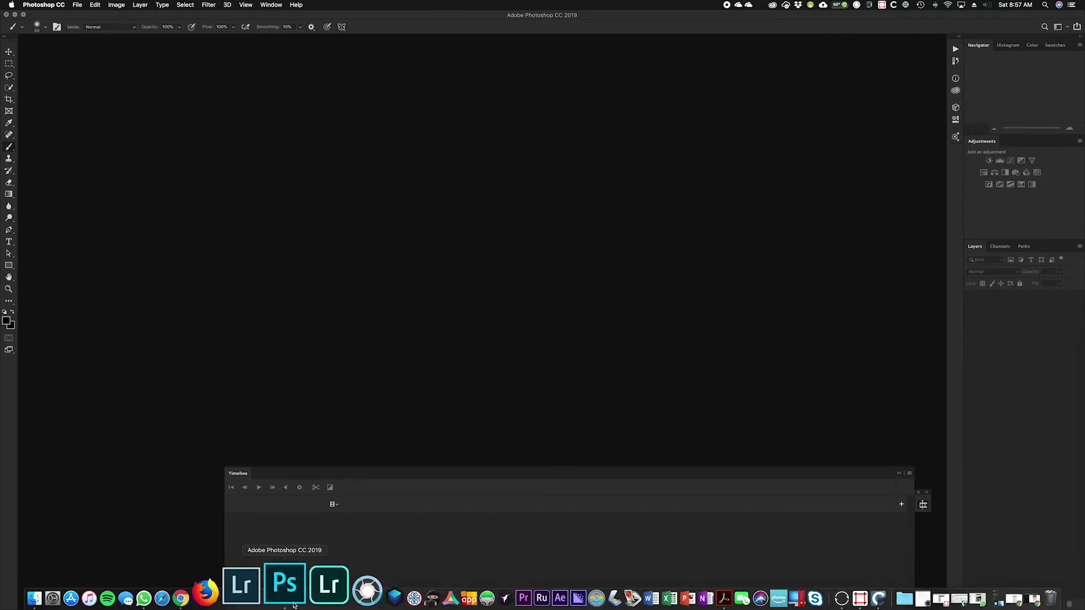
right_click(282, 585)
left_click(286, 538)
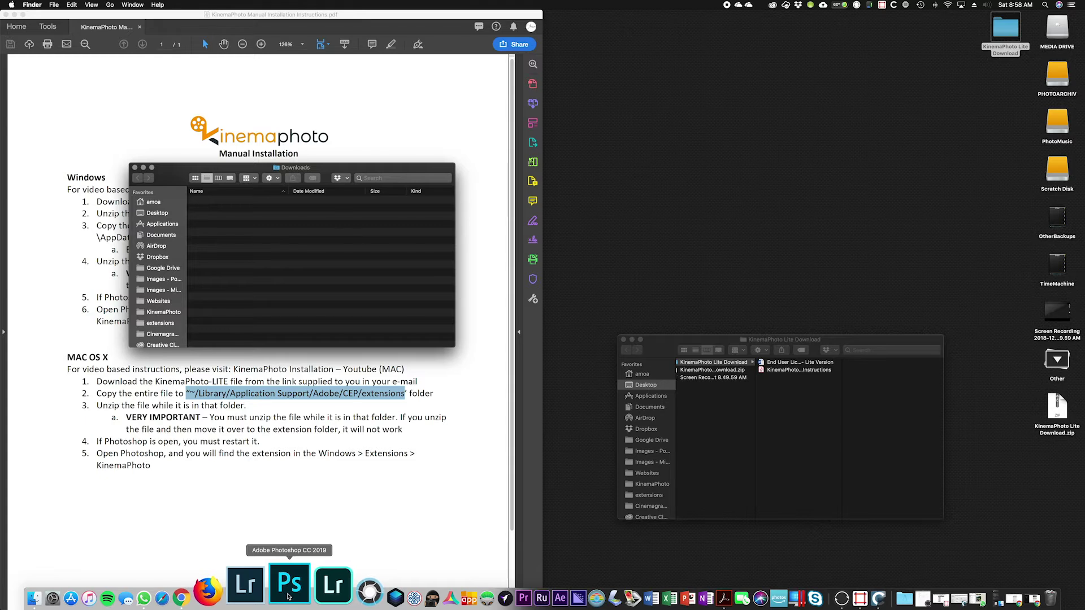
left_click(289, 585)
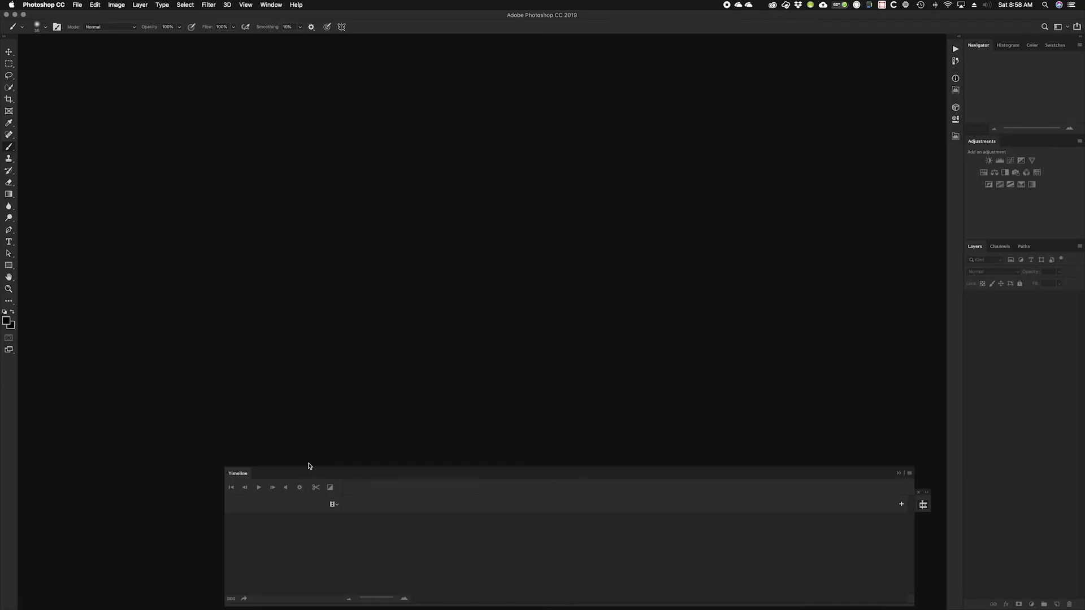
Open the Kinemaphoto Lite extension in Photoshop
left_click(229, 5)
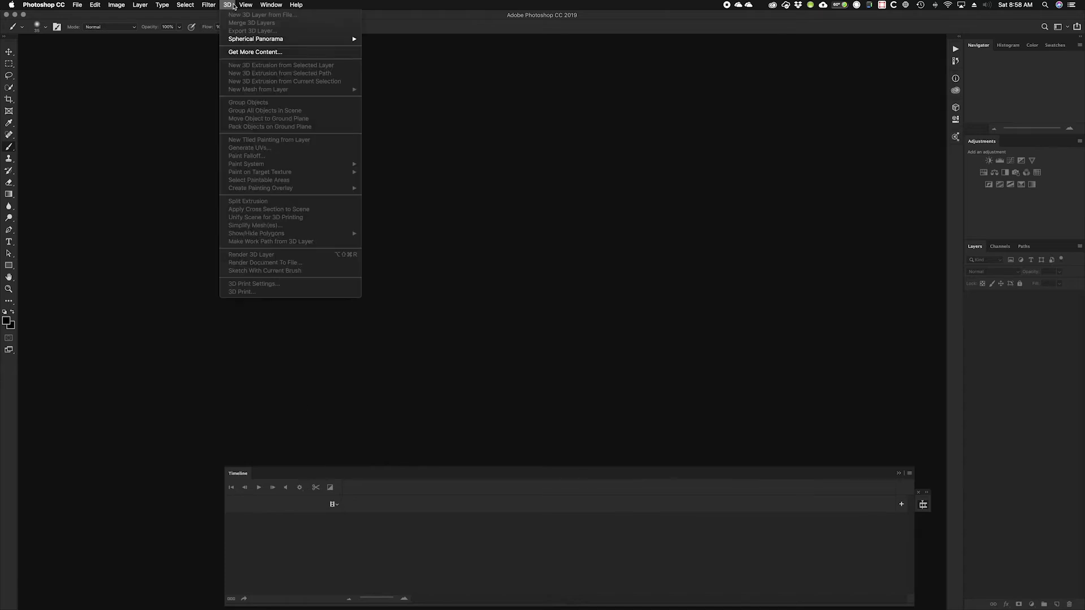
left_click(246, 5)
left_click(271, 5)
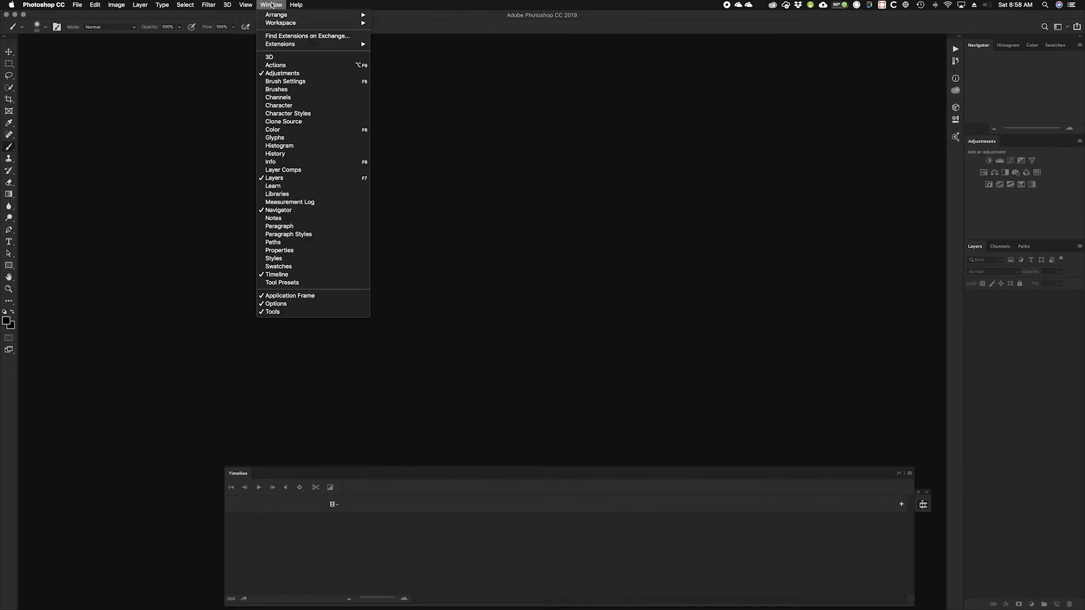
mouse_move(281, 45)
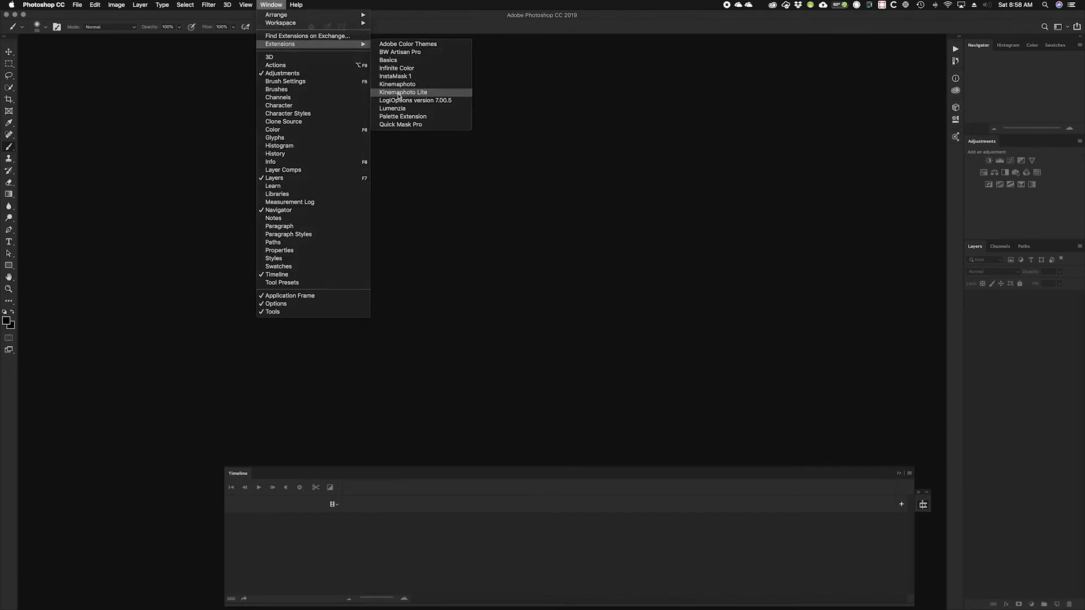
left_click(399, 94)
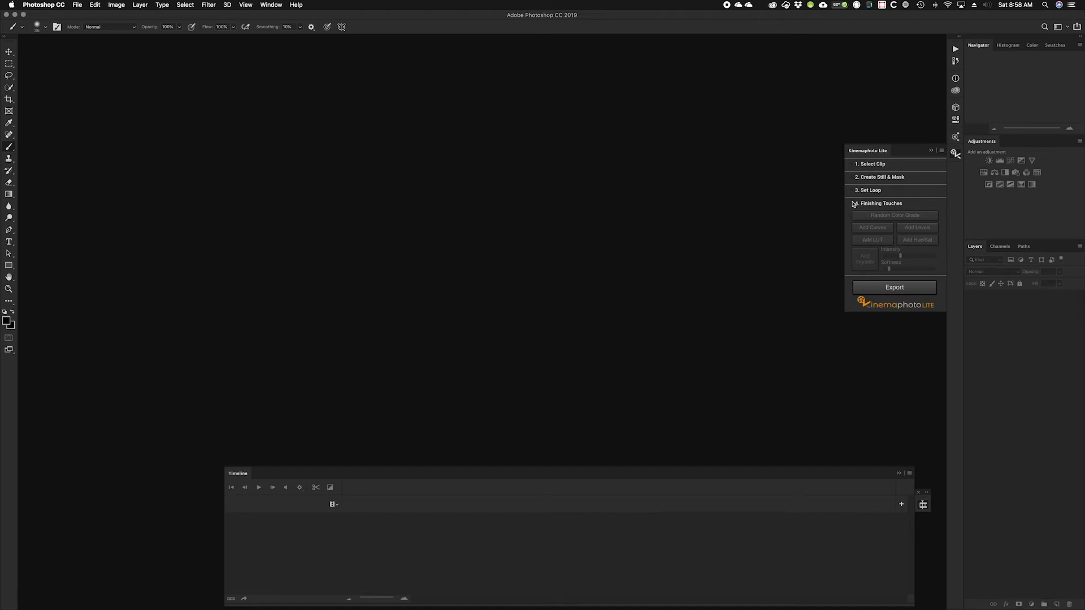
Collapse Finishing Touches in Kinemaphoto Lite, then expand Select Clip to review its options and collapse it again
left_click(854, 204)
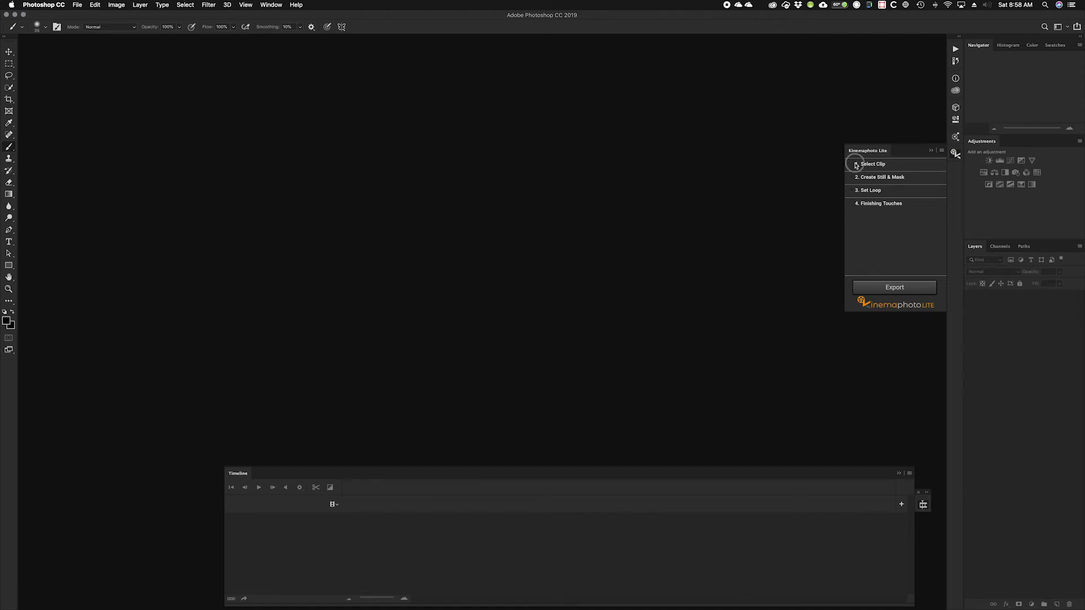
left_click(857, 164)
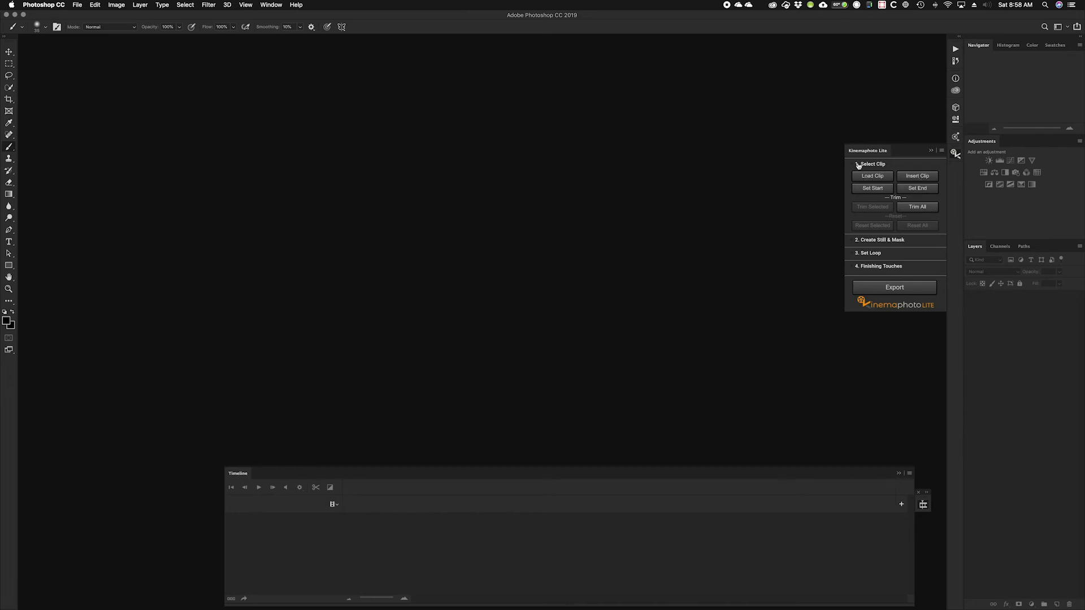
left_click(854, 164)
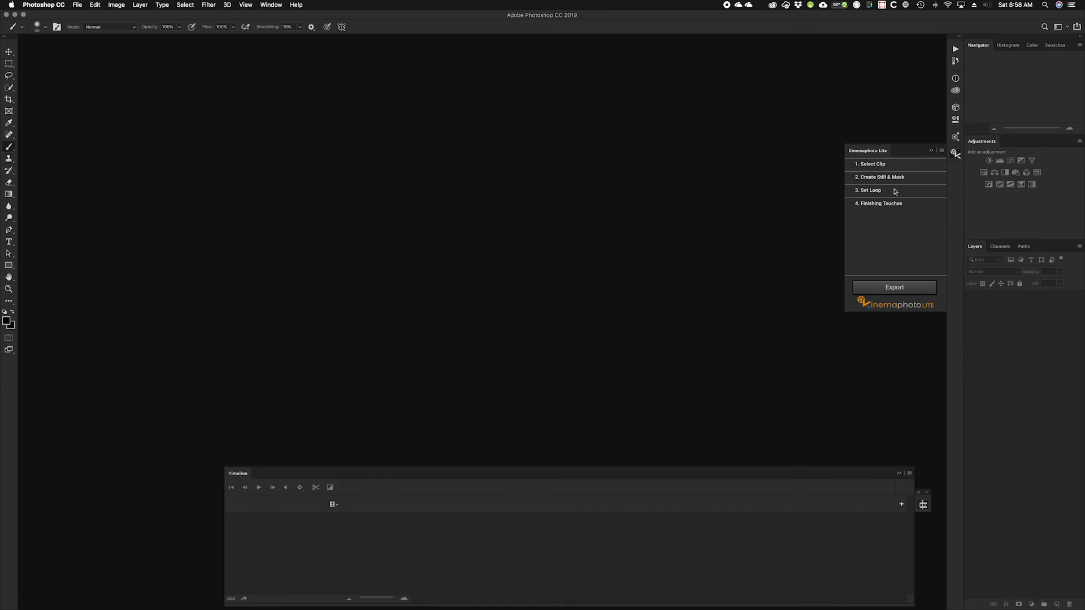